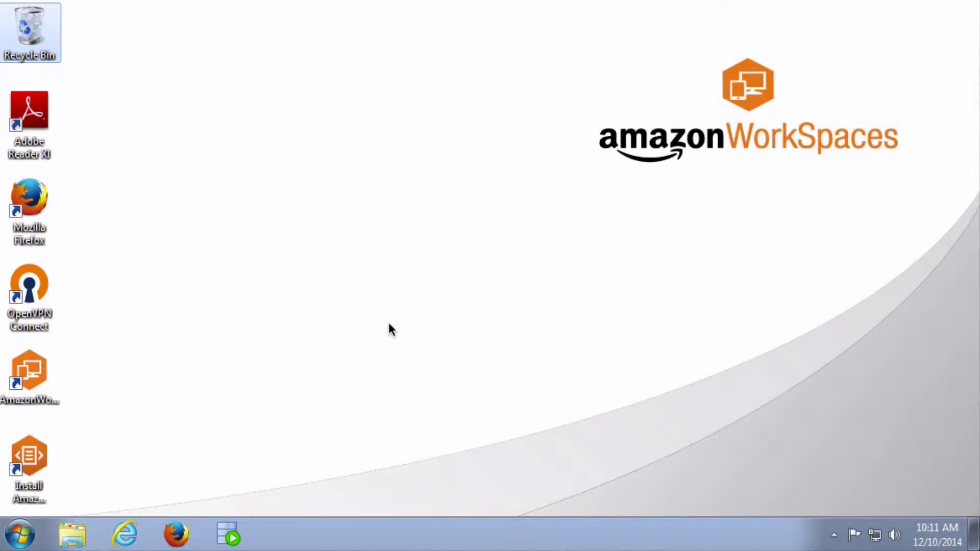
Launch Firefox from the taskbar and select the current AWS WorkSpaces URL in the address bar.
{"action": "left_click", "coordinate": [176, 541]}
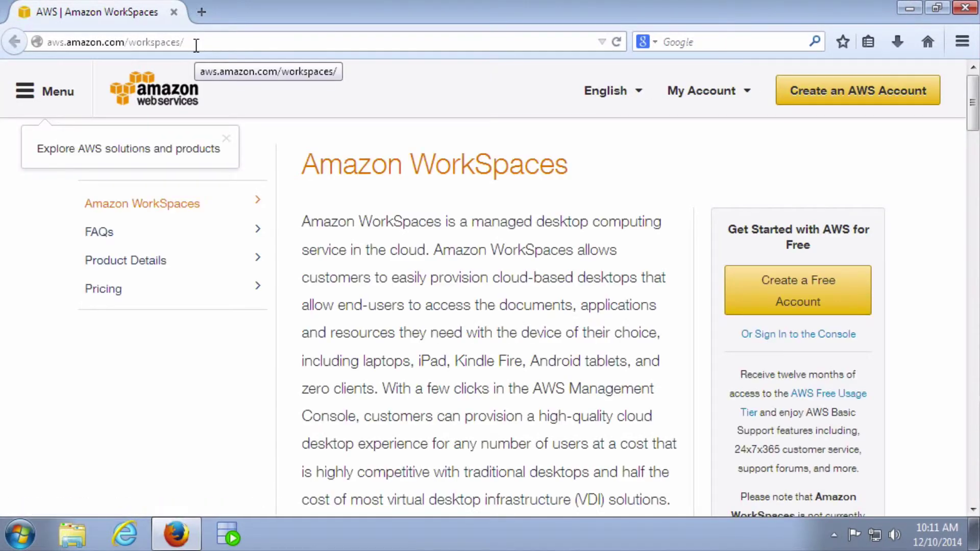
{"action": "left_click", "coordinate": [196, 45]}
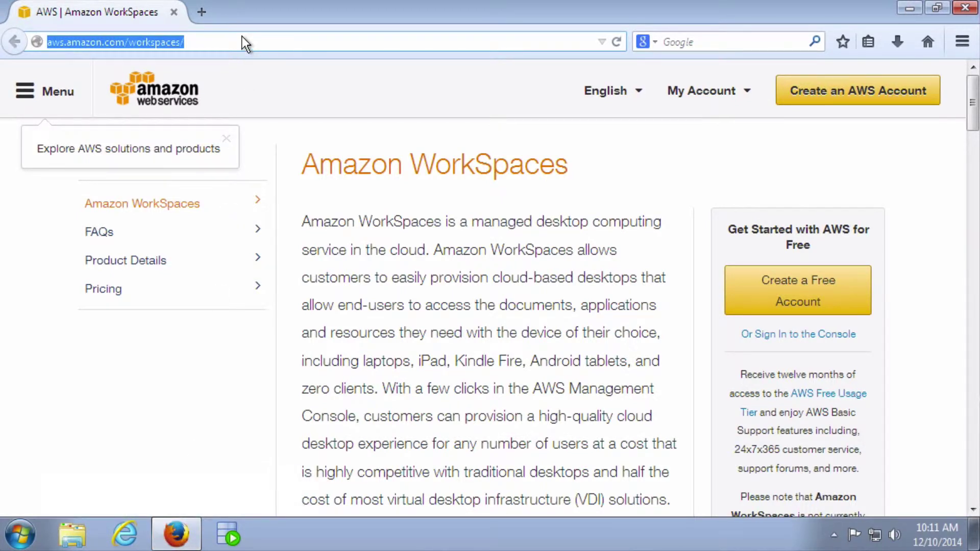
Go to onedrive.com in the address bar.
{"action": "type", "text": "onedrive.com/"}
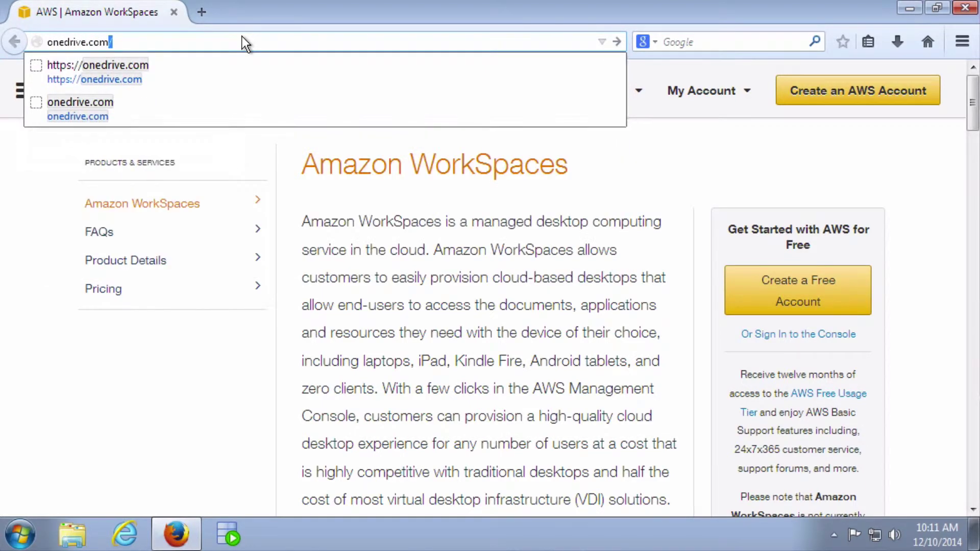
{"action": "key", "text": "Return"}
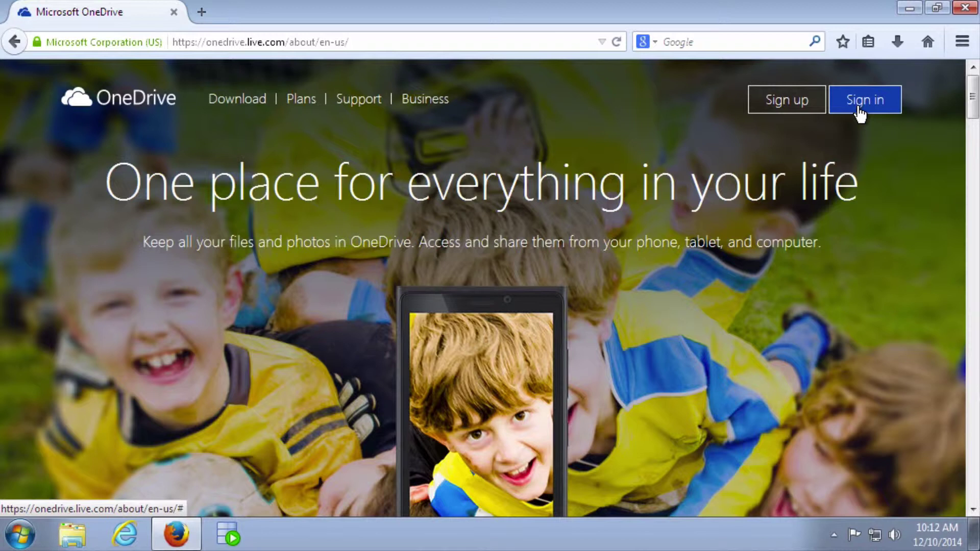
Choose Sign up on the OneDrive page to bring up the Personal or Business account choice.
{"action": "left_click", "coordinate": [864, 112]}
{"action": "left_click", "coordinate": [771, 104]}
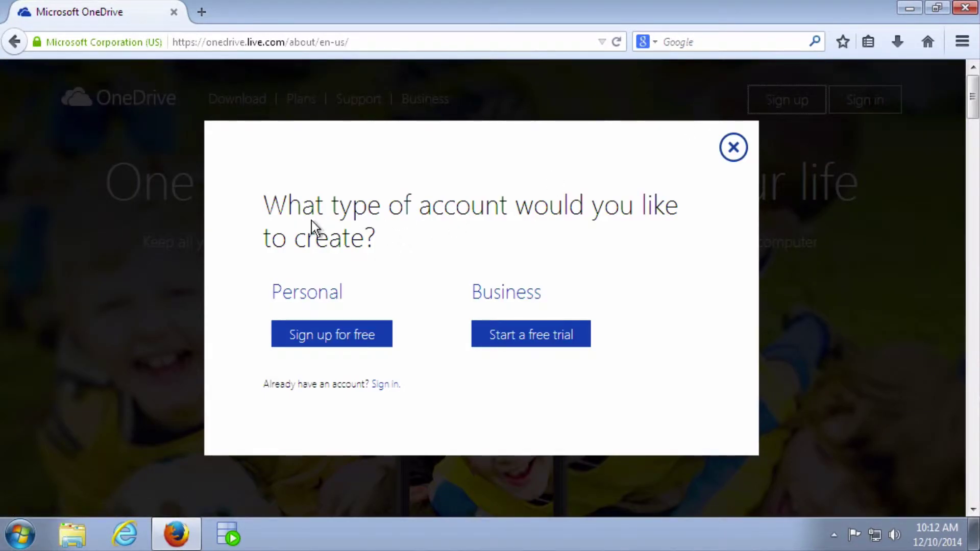
Pick the free personal sign-up and fill in the person's first and last name.
{"action": "left_click", "coordinate": [325, 337]}
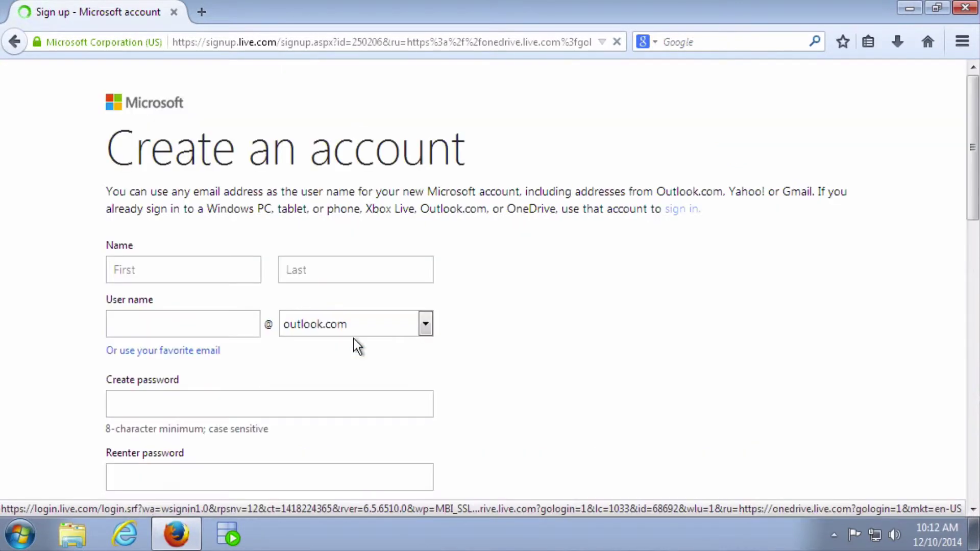
{"action": "left_click", "coordinate": [152, 270]}
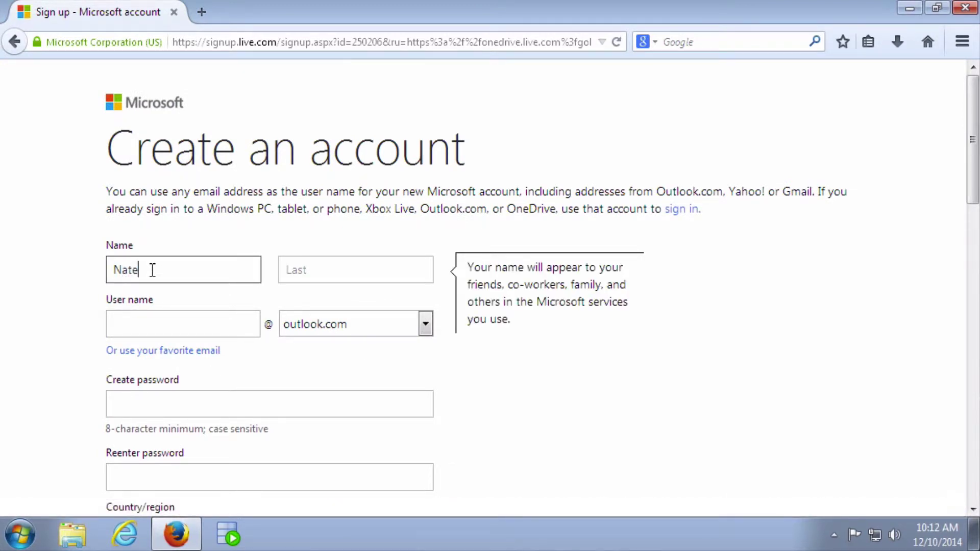
{"action": "key", "text": "Tab"}
{"action": "key", "text": "Tab"}
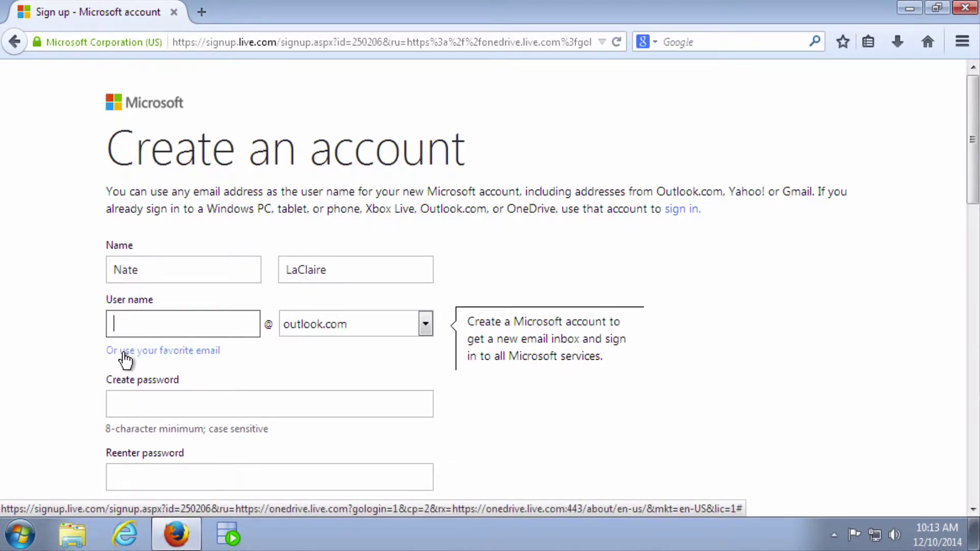
{"action": "left_click", "coordinate": [210, 360]}
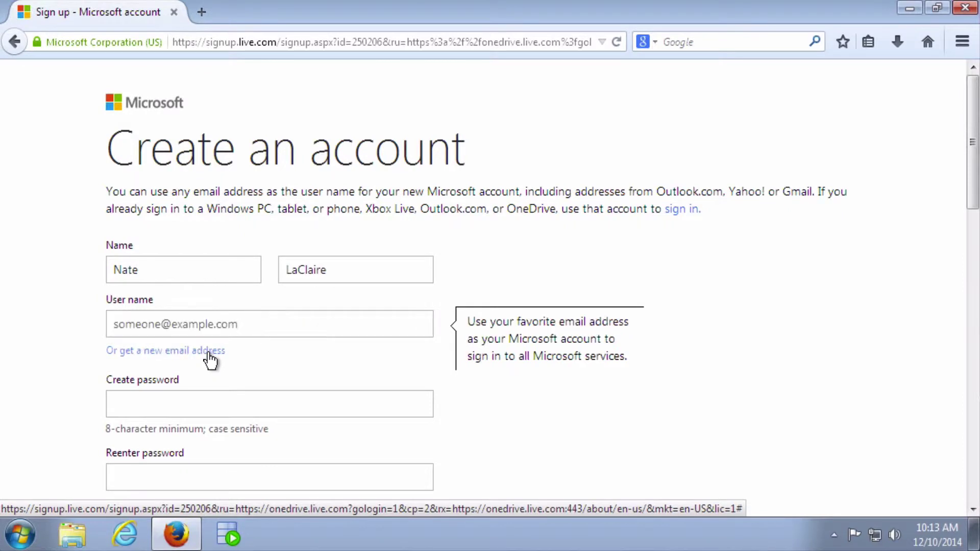
{"action": "left_click", "coordinate": [173, 322]}
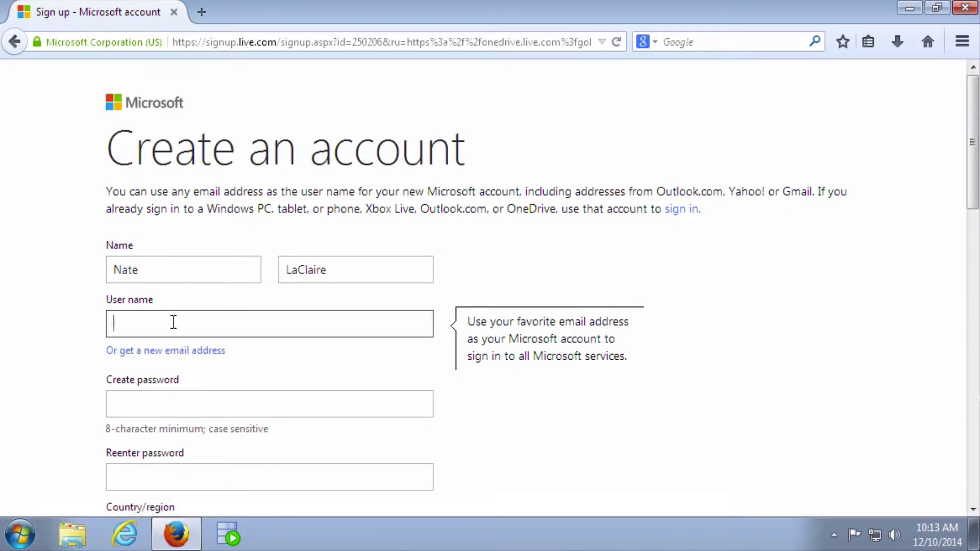
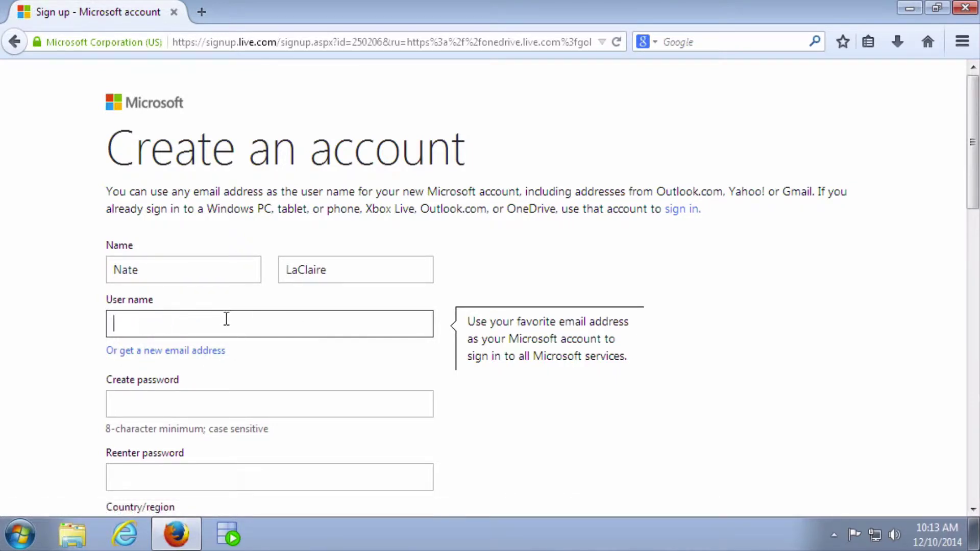
{"action": "left_click", "coordinate": [144, 350]}
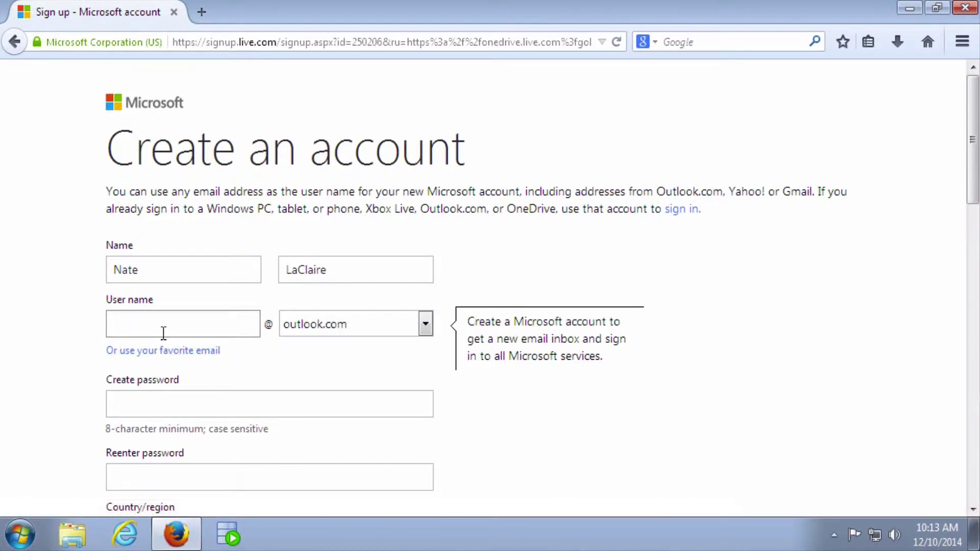
{"action": "left_click", "coordinate": [129, 325]}
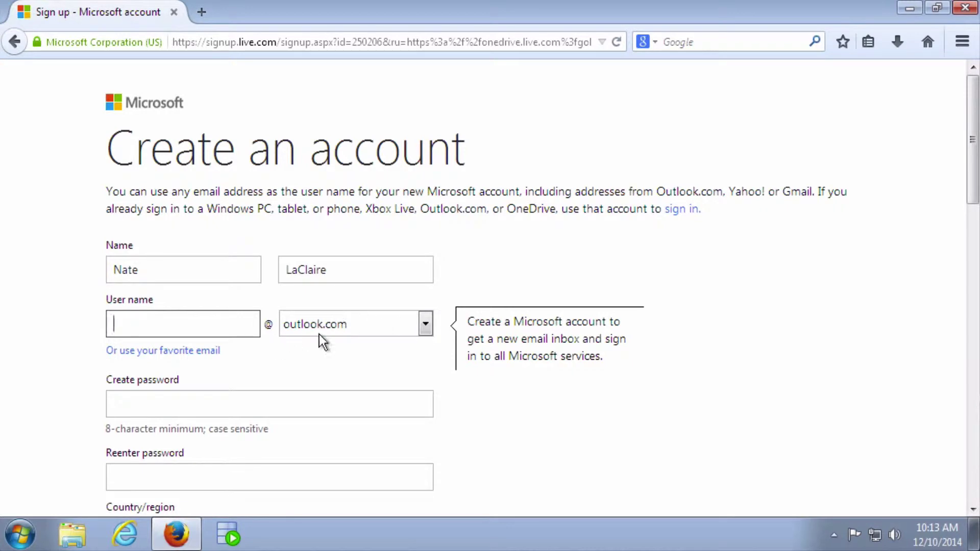
{"action": "left_click", "coordinate": [425, 324]}
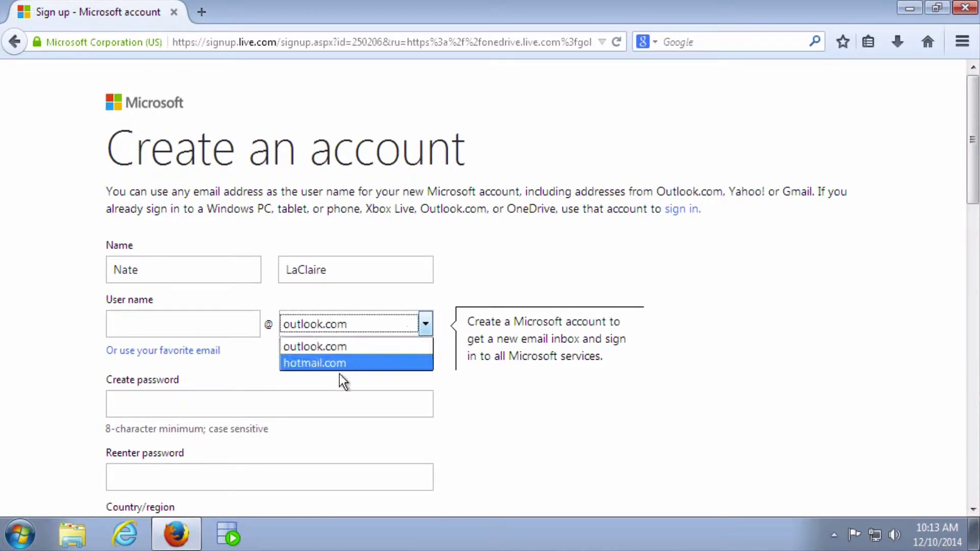
{"action": "left_click", "coordinate": [311, 347]}
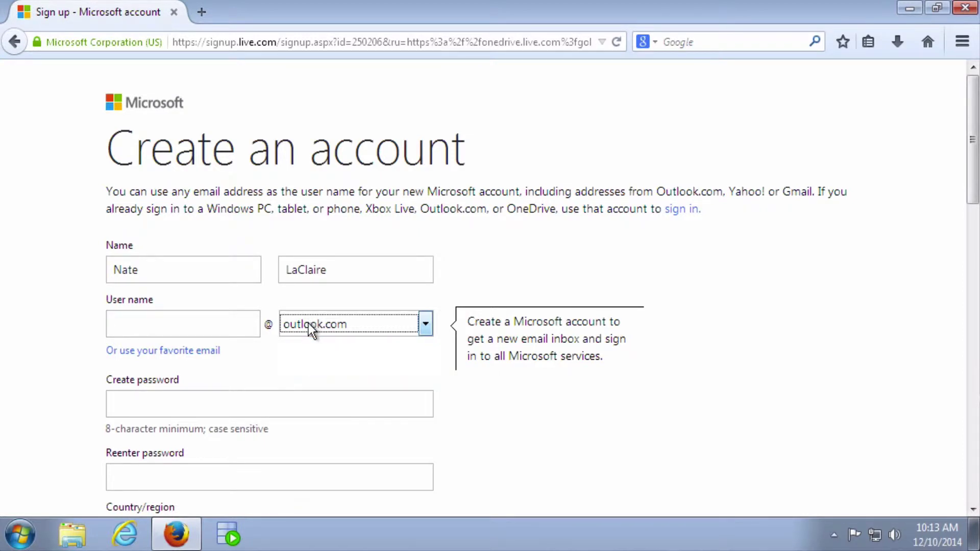
{"action": "left_click", "coordinate": [187, 329]}
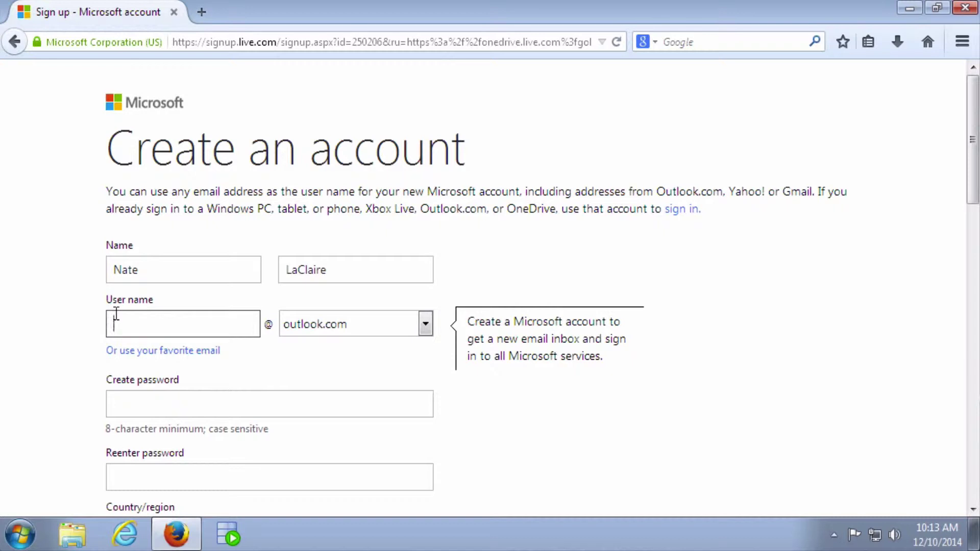
Enter a new user name, then try a shortened variant that turns out to be taken.
{"action": "key", "text": "Tab"}
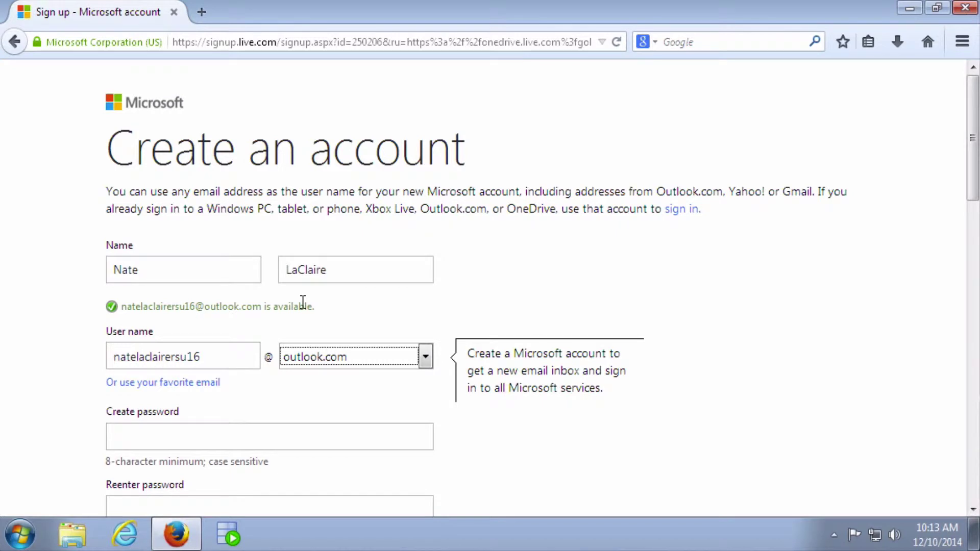
{"action": "left_click", "coordinate": [229, 351]}
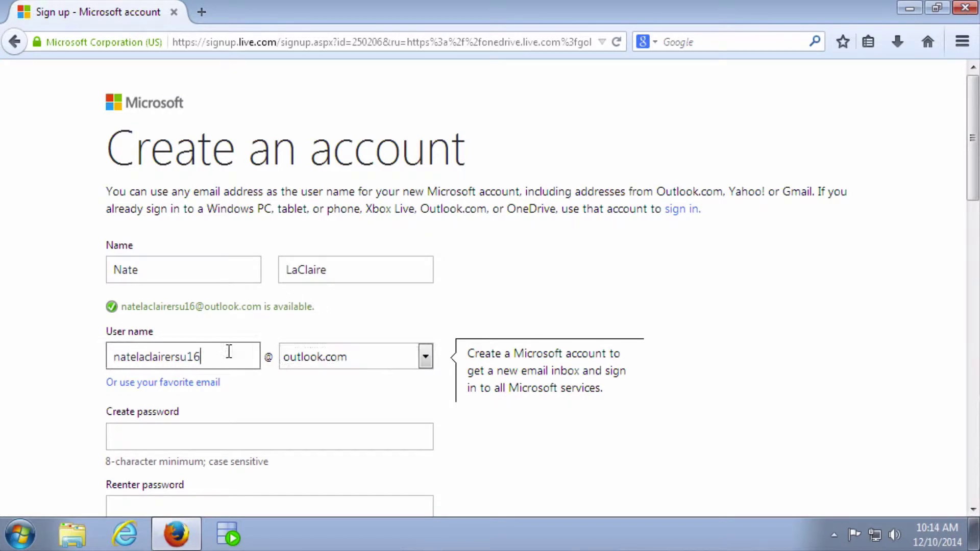
{"action": "left_click_drag", "start_coordinate": [165, 353], "coordinate": [84, 353]}
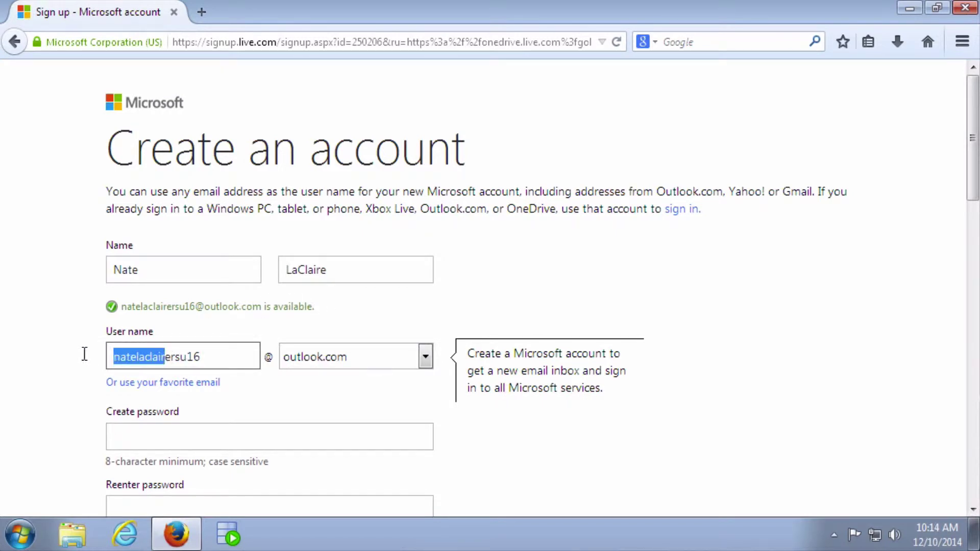
{"action": "key", "text": "BackSpace"}
{"action": "type", "text": "nat"}
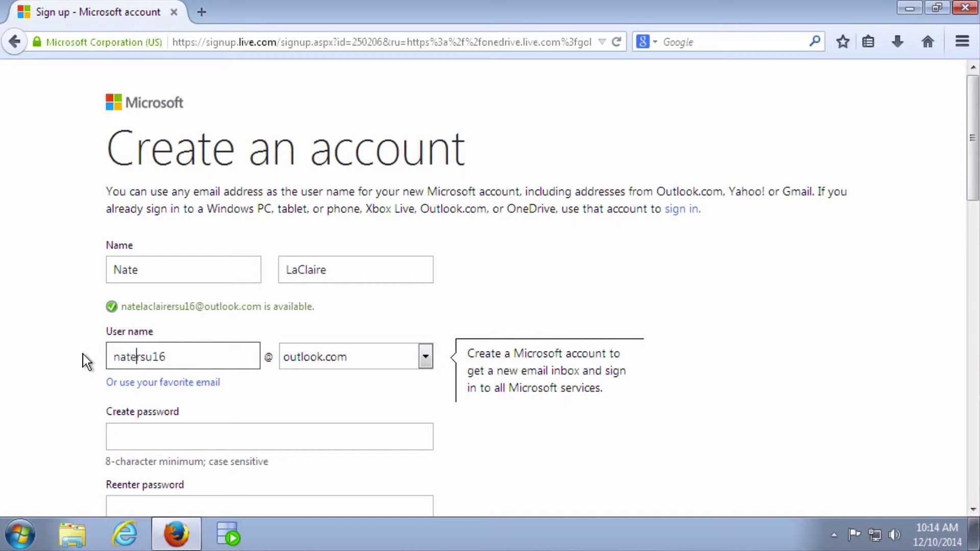
{"action": "key", "text": "Tab"}
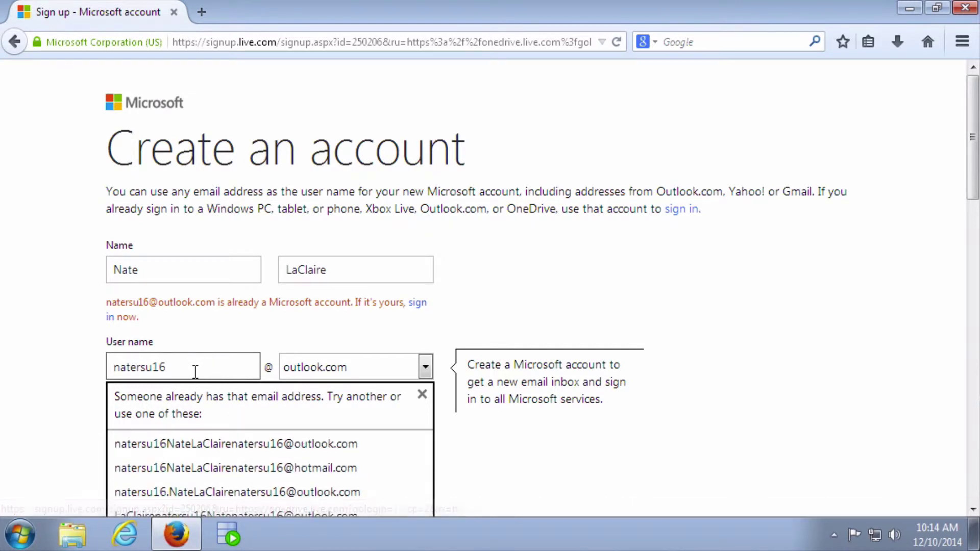
Replace it with another user name variant that shows as available at outlook.com.
{"action": "key", "text": "BackSpace"}
{"action": "key", "text": "BackSpace"}
{"action": "key", "text": "BackSpace"}
{"action": "key", "text": "BackSpace"}
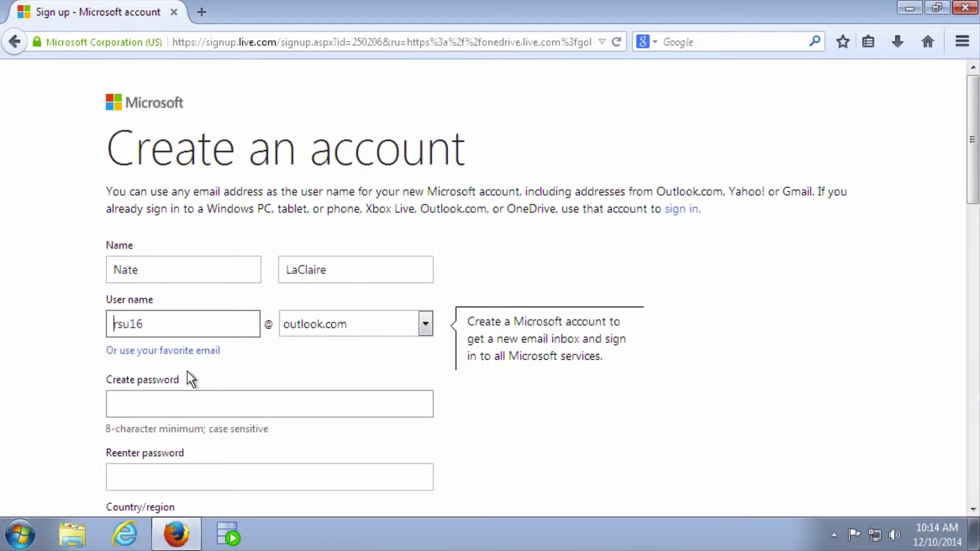
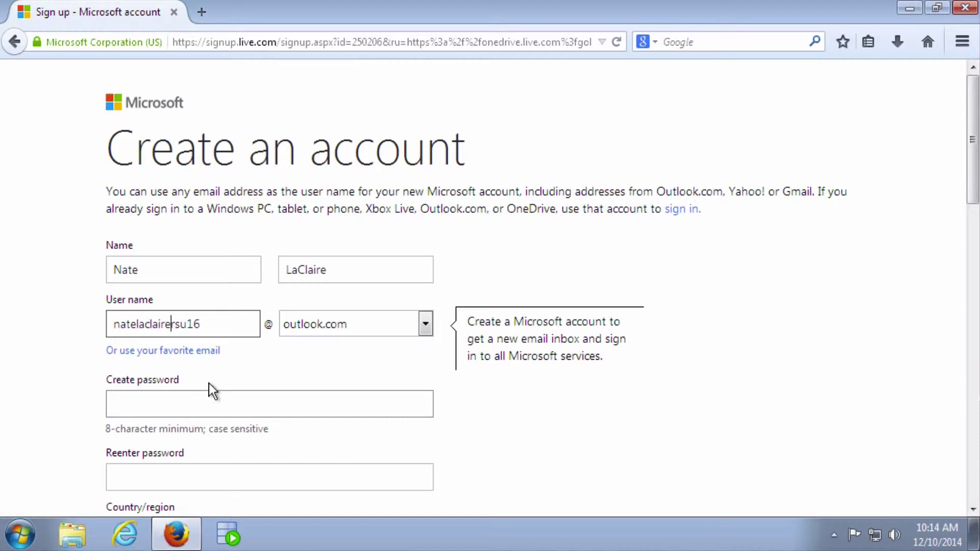
{"action": "key", "text": "Tab"}
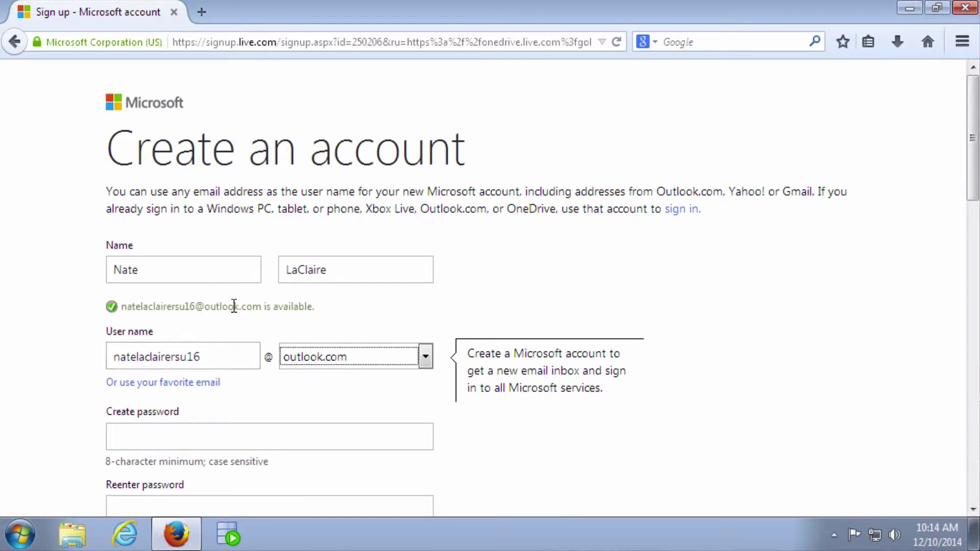
{"action": "left_click", "coordinate": [149, 432]}
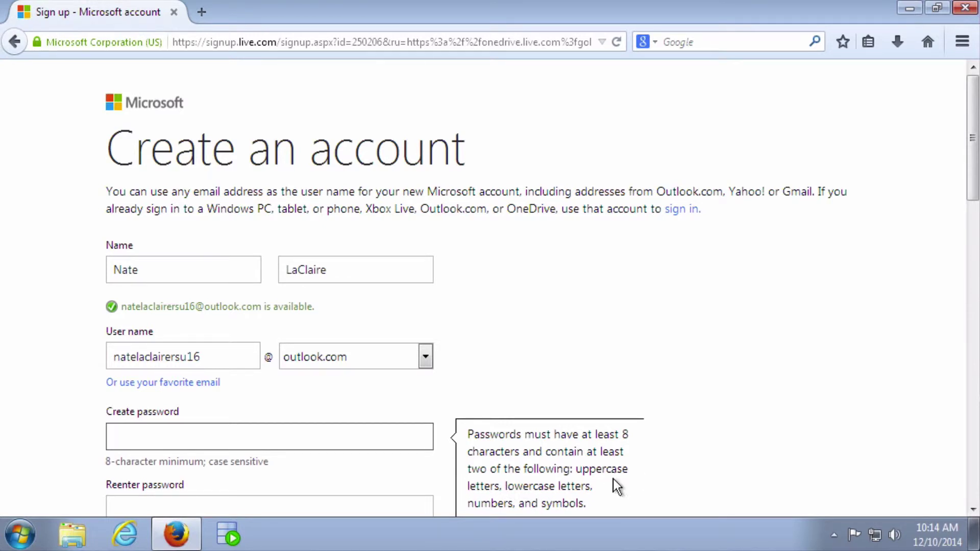
Enter the account password in both the Create password and Reenter password fields.
{"action": "scroll", "coordinate": [613, 478], "scroll_direction": "down", "scroll_amount": 2}
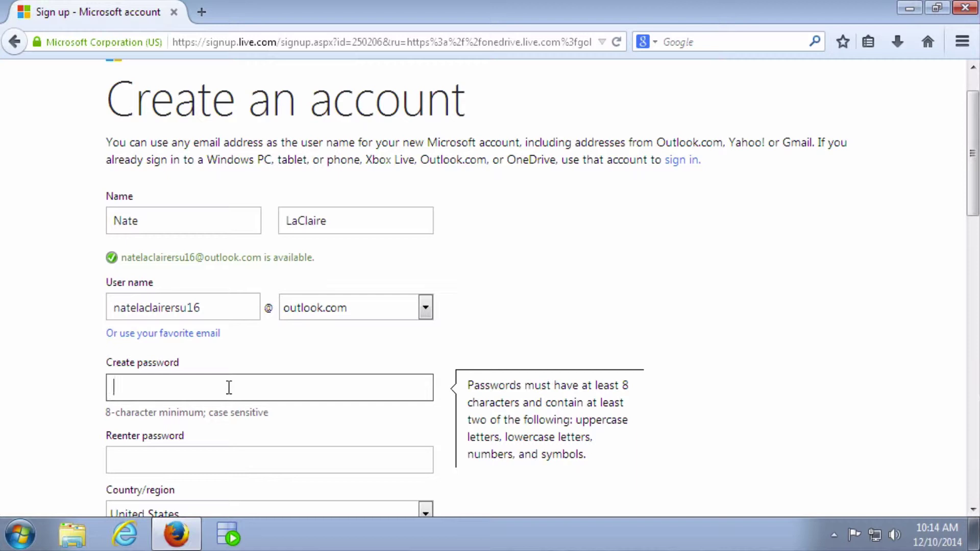
{"action": "type", "text": "***"}
{"action": "type", "text": "aaaaaaaaa"}
{"action": "key", "text": "Tab"}
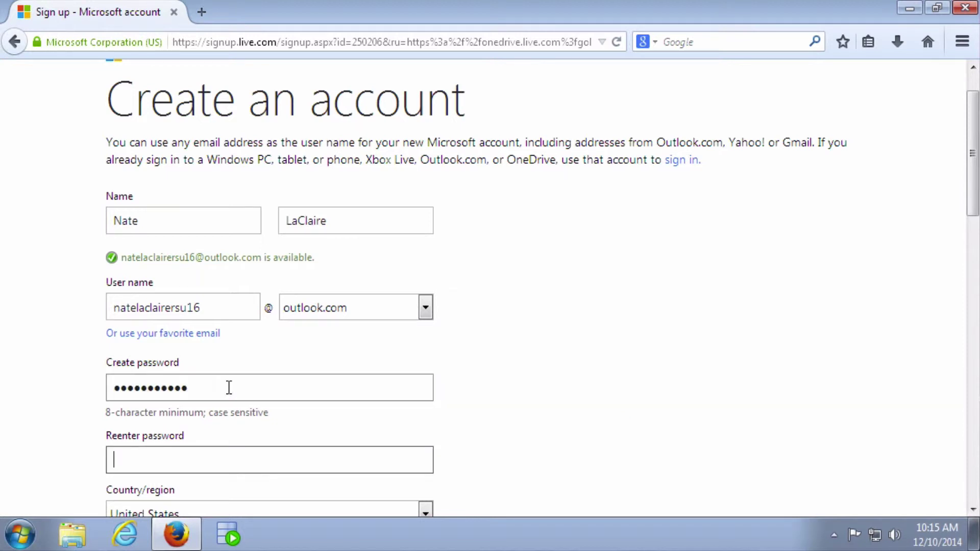
{"action": "type", "text": "aaaaaaaaaaaa"}
{"action": "key", "text": "Tab"}
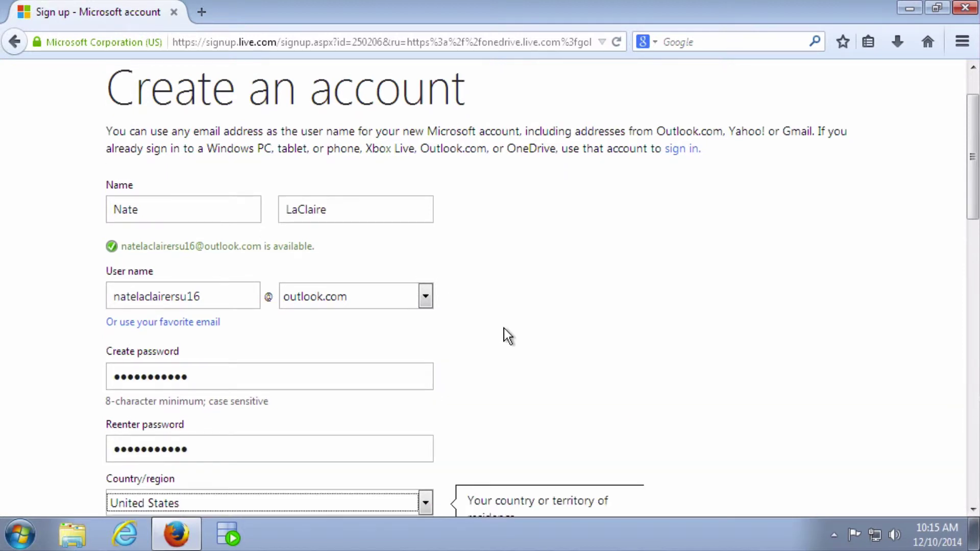
Fill in the ZIP code and choose the birth month, day and year.
{"action": "scroll", "coordinate": [504, 328], "scroll_direction": "down", "scroll_amount": 3}
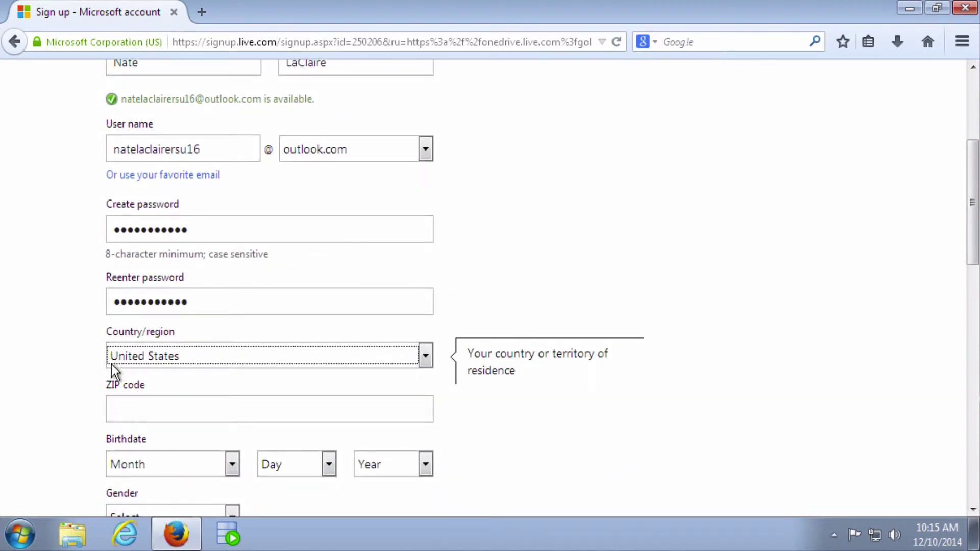
{"action": "left_click", "coordinate": [136, 407]}
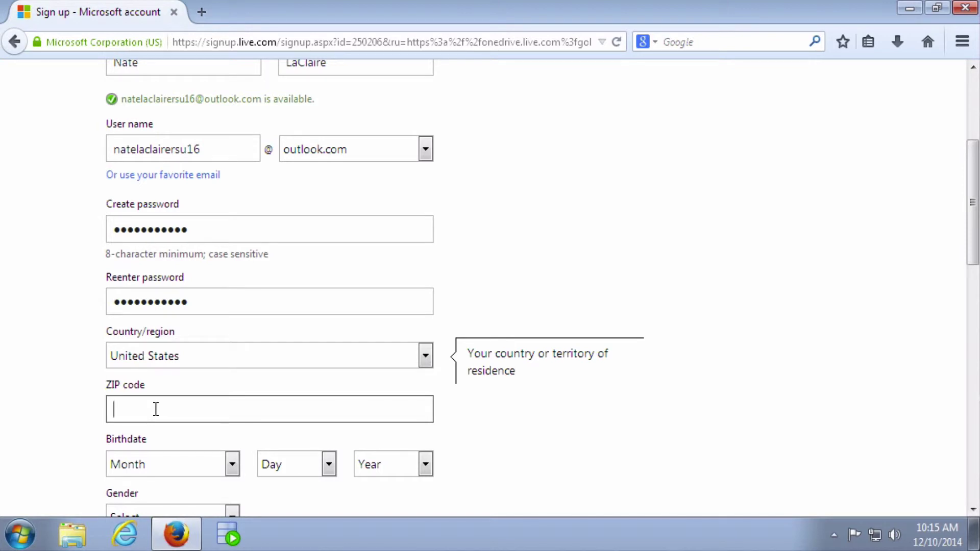
{"action": "type", "text": "04274"}
{"action": "key", "text": "Tab"}
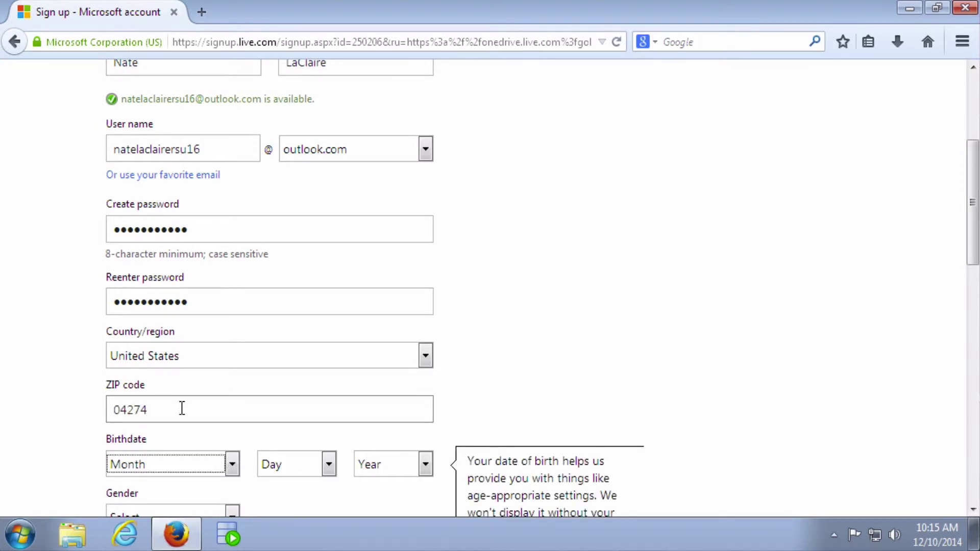
{"action": "key", "text": "a"}
{"action": "key", "text": "a"}
{"action": "key", "text": "Tab"}
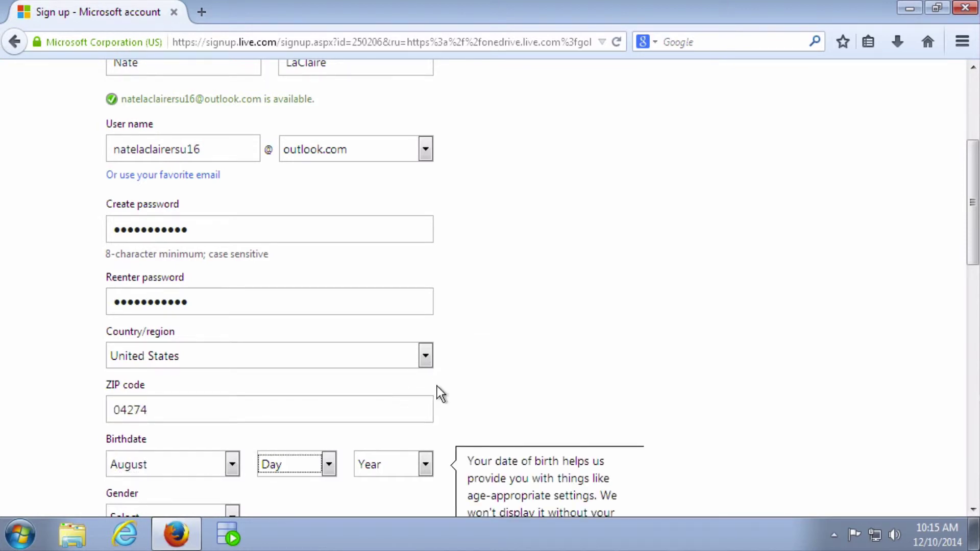
{"action": "type", "text": "20"}
{"action": "key", "text": "Tab"}
{"action": "type", "text": "1981"}
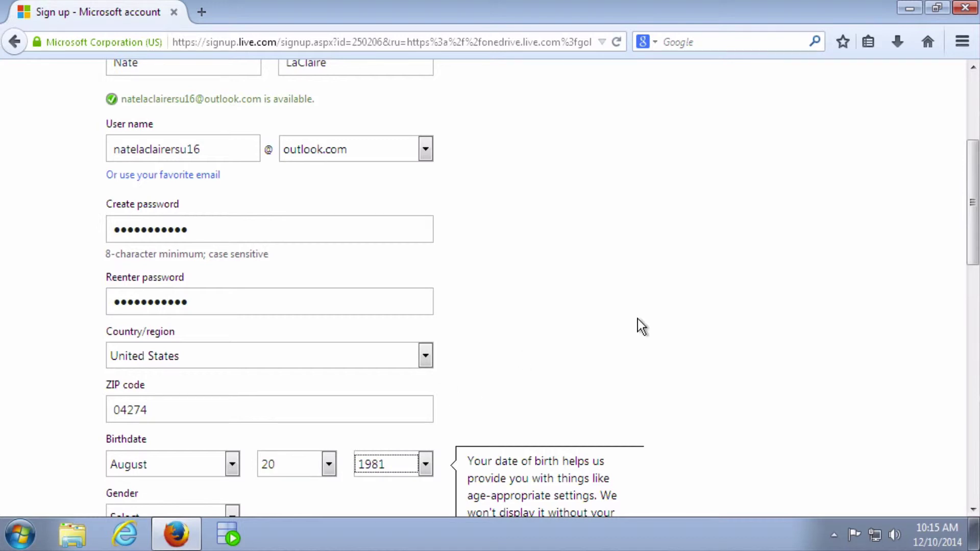
Set the gender to Male.
{"action": "scroll", "coordinate": [638, 318], "scroll_direction": "down", "scroll_amount": 5}
{"action": "left_click", "coordinate": [168, 319]}
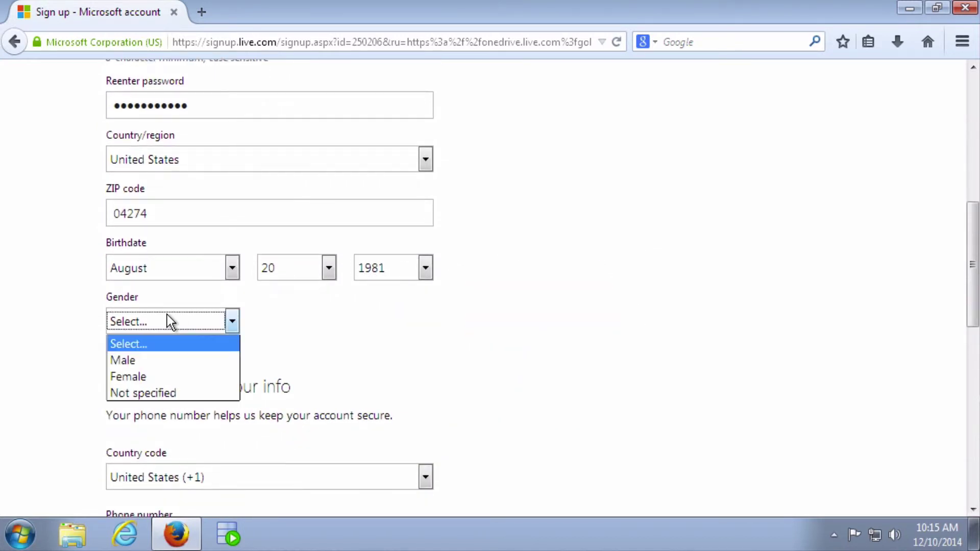
{"action": "left_click", "coordinate": [147, 361]}
{"action": "scroll", "coordinate": [592, 384], "scroll_direction": "down", "scroll_amount": 3}
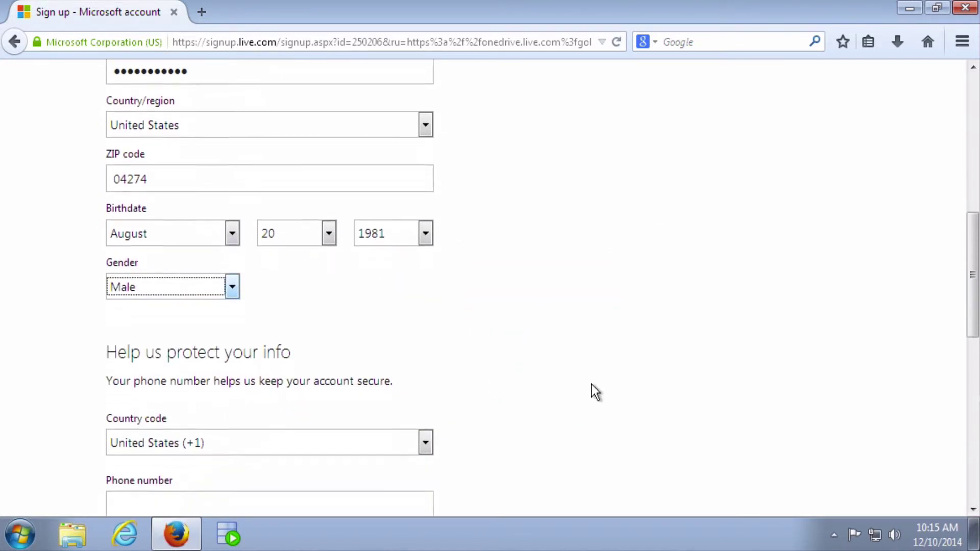
{"action": "left_click", "coordinate": [143, 392]}
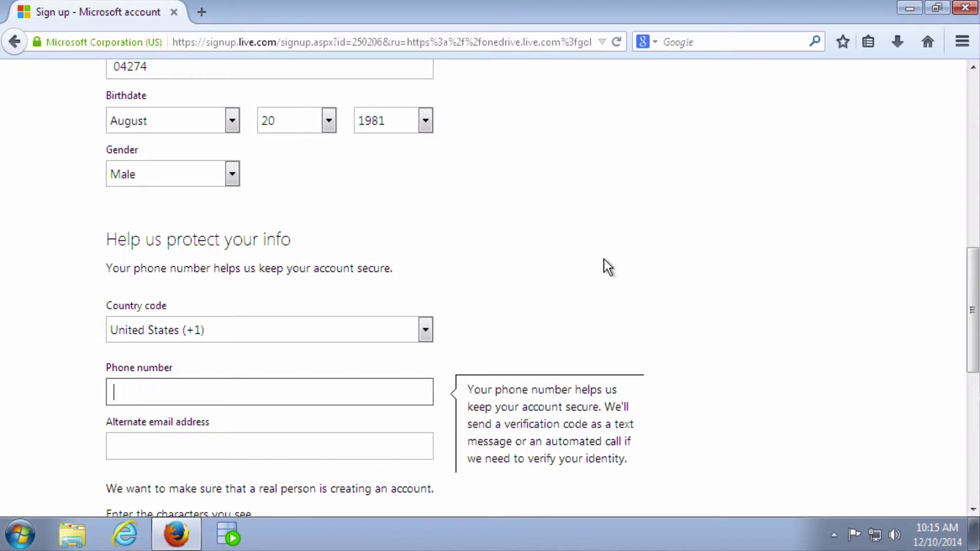
Fill in the phone number and an alternate email address.
{"action": "key", "text": "Tab"}
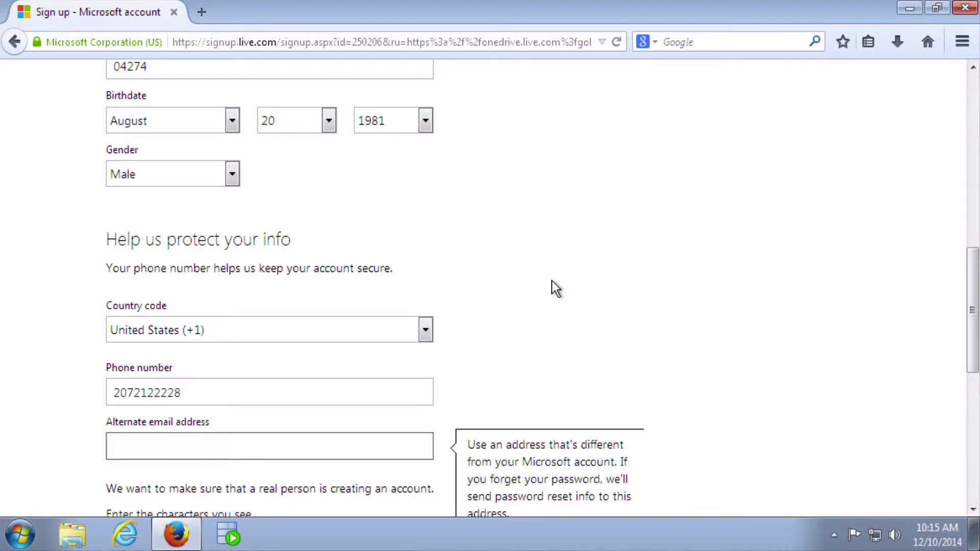
{"action": "scroll", "coordinate": [553, 282], "scroll_direction": "down", "scroll_amount": 3}
{"action": "scroll", "coordinate": [552, 281], "scroll_direction": "down", "scroll_amount": 1}
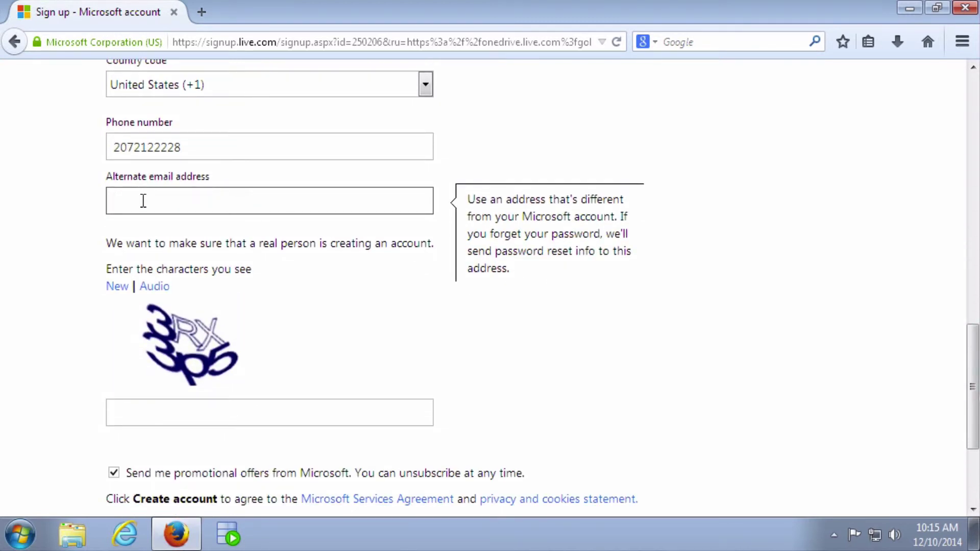
{"action": "scroll", "coordinate": [520, 217], "scroll_direction": "up", "scroll_amount": 2}
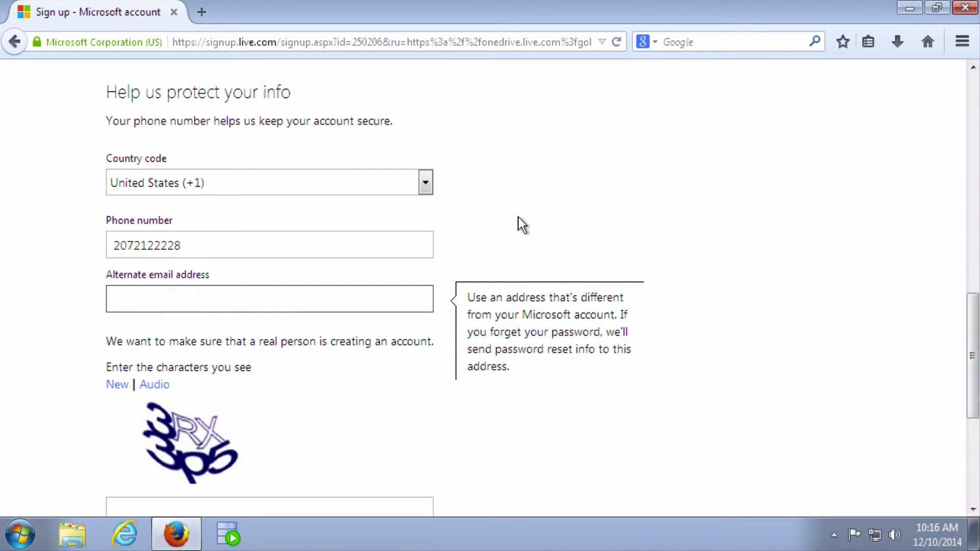
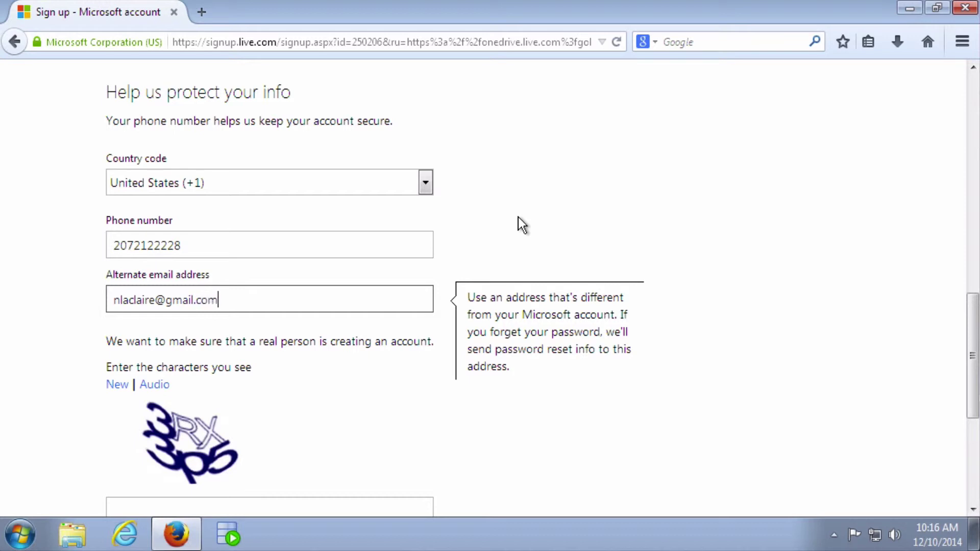
{"action": "scroll", "coordinate": [665, 277], "scroll_direction": "down", "scroll_amount": 1}
{"action": "scroll", "coordinate": [665, 277], "scroll_direction": "down", "scroll_amount": 3}
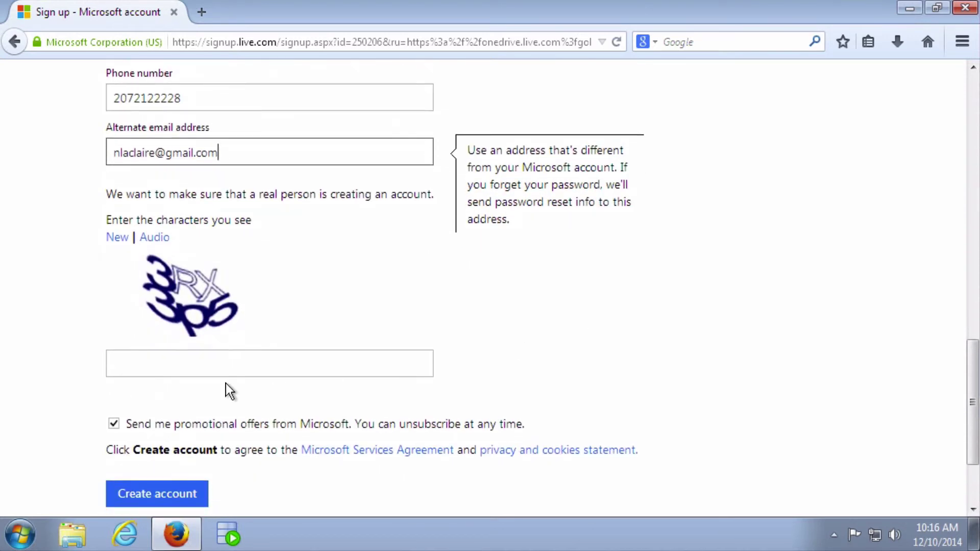
Enter the captcha verification characters, correct a typo, and submit with Create account.
{"action": "left_click", "coordinate": [205, 364]}
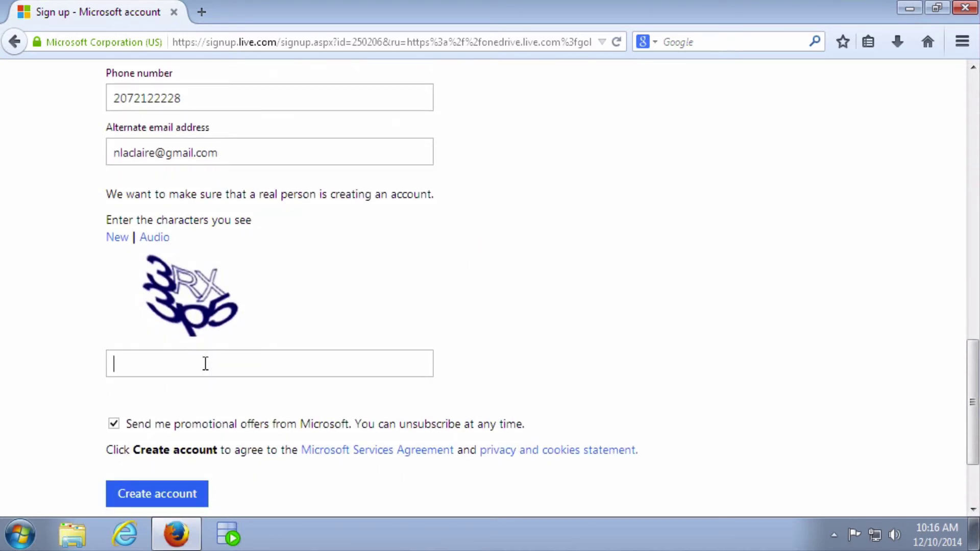
{"action": "type", "text": "3RX3pg"}
{"action": "key", "text": "BackSpace"}
{"action": "type", "text": "5"}
{"action": "left_click", "coordinate": [164, 498]}
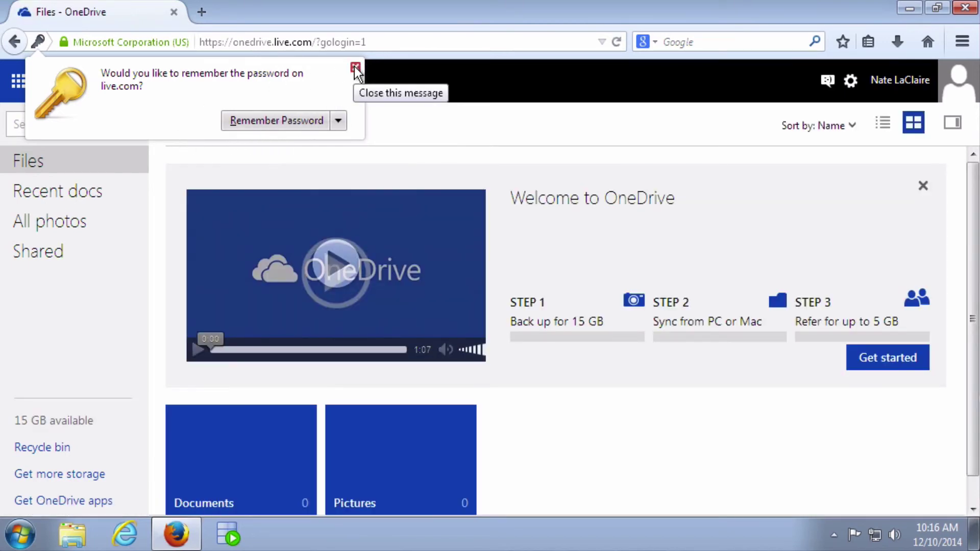
Close Firefox's remember-password prompt over the OneDrive Files page.
{"action": "left_click", "coordinate": [356, 67]}
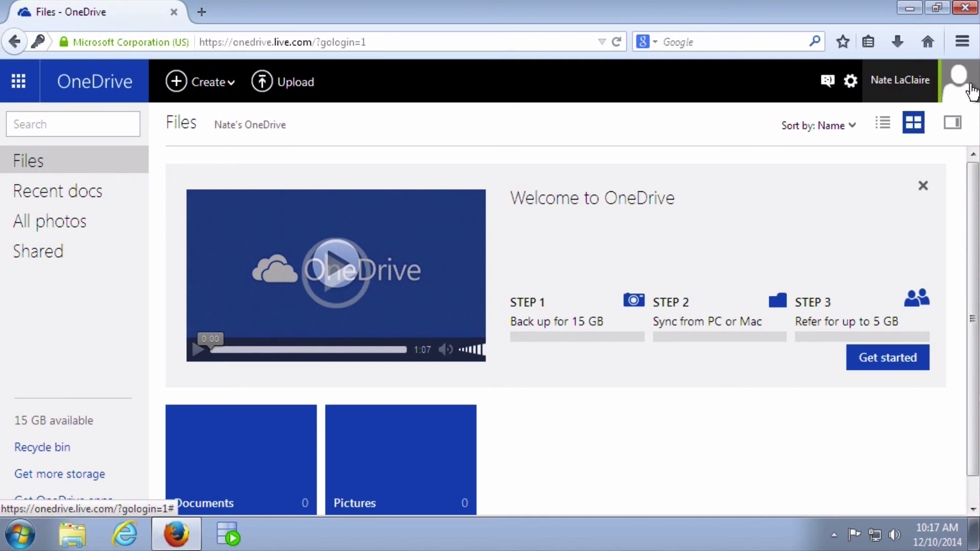
Sign out of the new Microsoft account from the OneDrive profile menu and close Firefox.
{"action": "left_click", "coordinate": [907, 86]}
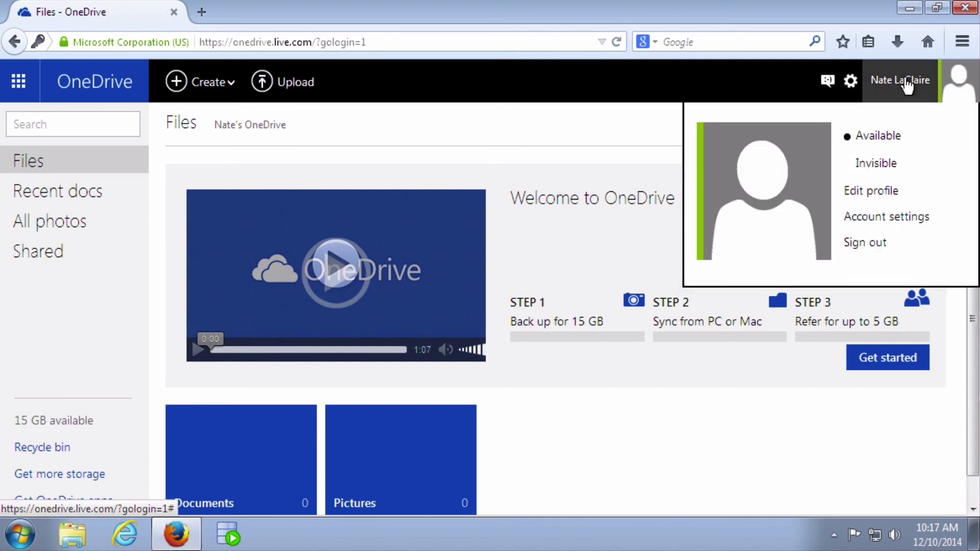
{"action": "left_click", "coordinate": [874, 245]}
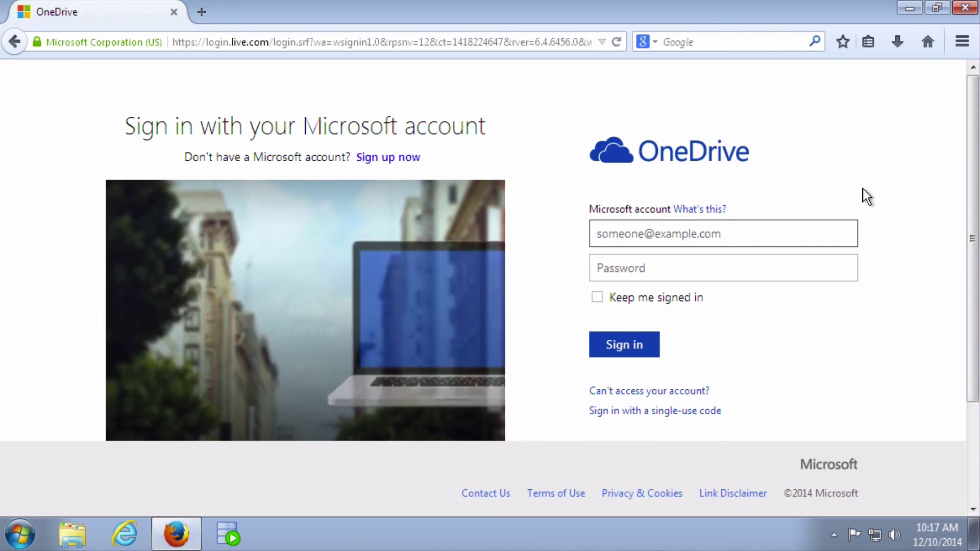
{"action": "left_click", "coordinate": [964, 9]}
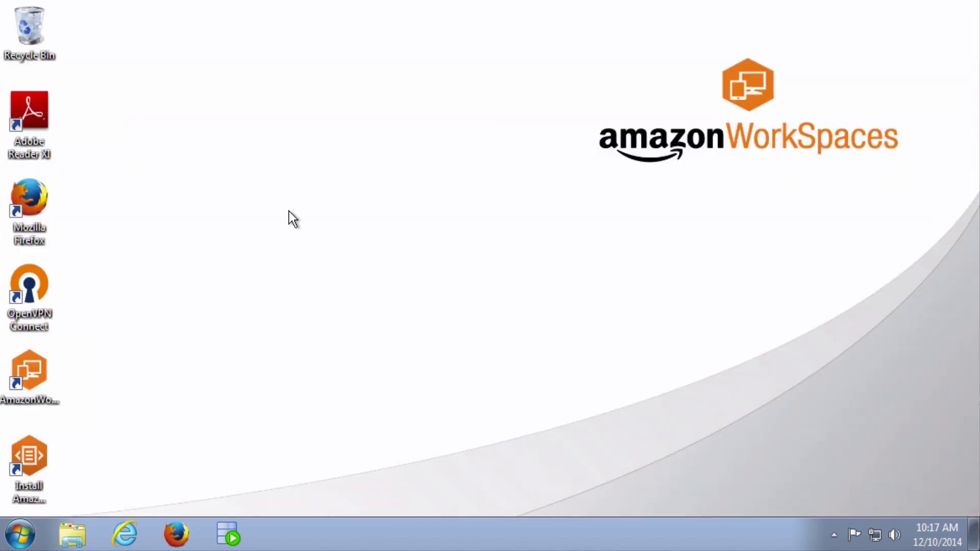